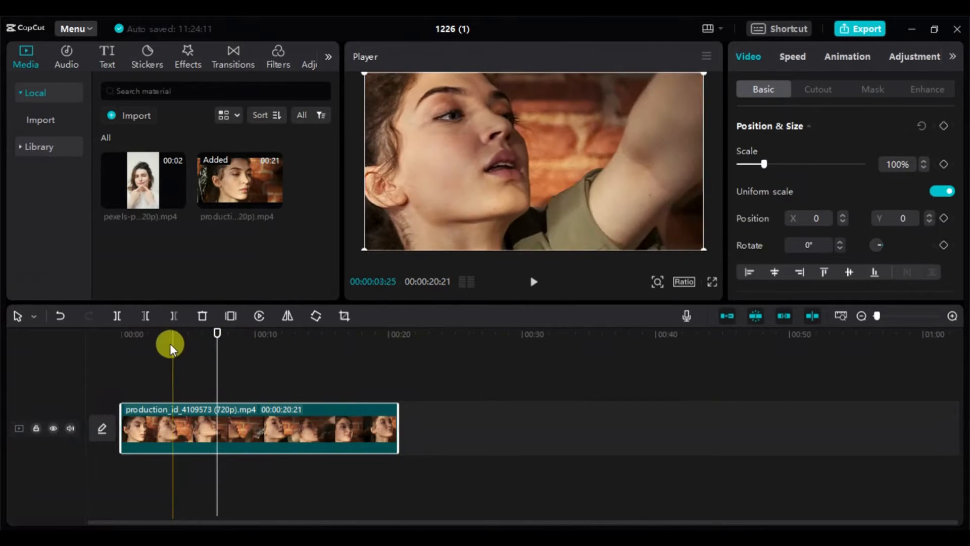
- Delete the part of the production clip after the playhead and move the playhead to 00:00:03:28
left_click(174, 316)
left_click(174, 332)
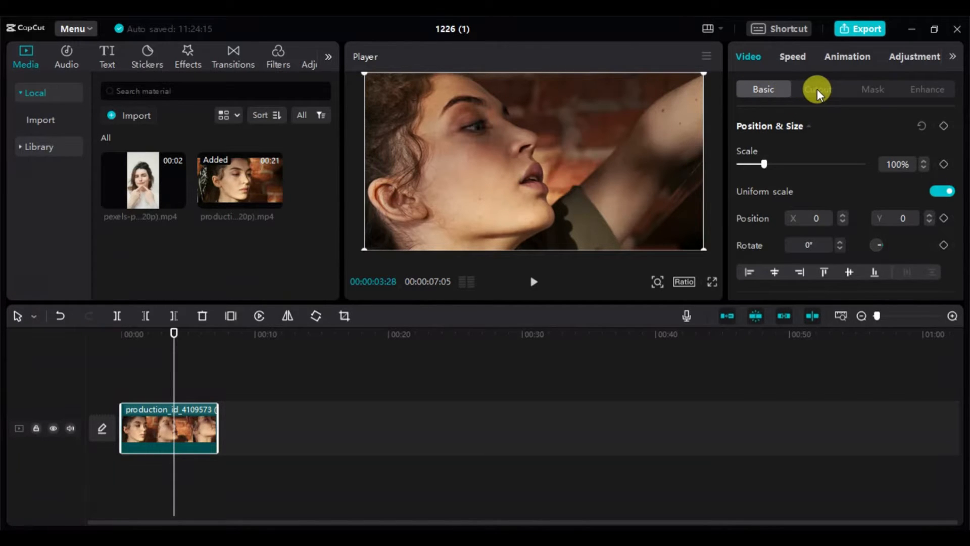
- Enable Face enhancement on the production clip with Smooth 100, Brighten 50 and White teeth 50
left_click(931, 91)
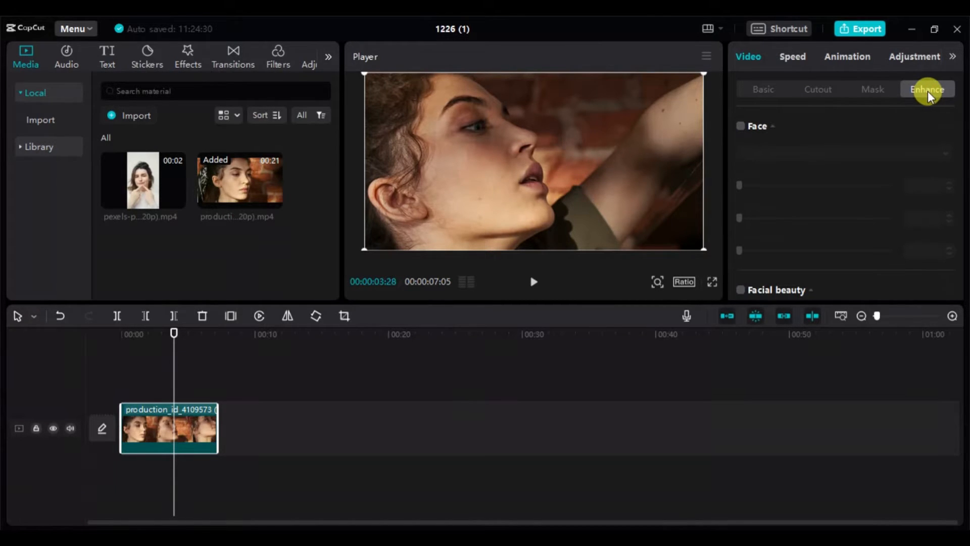
left_click(741, 130)
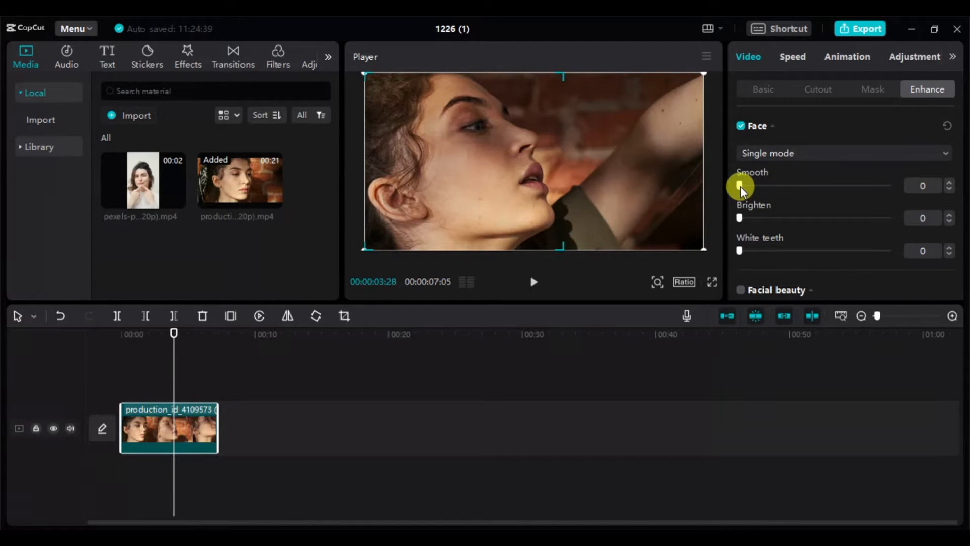
left_click_drag(741, 186, 910, 188)
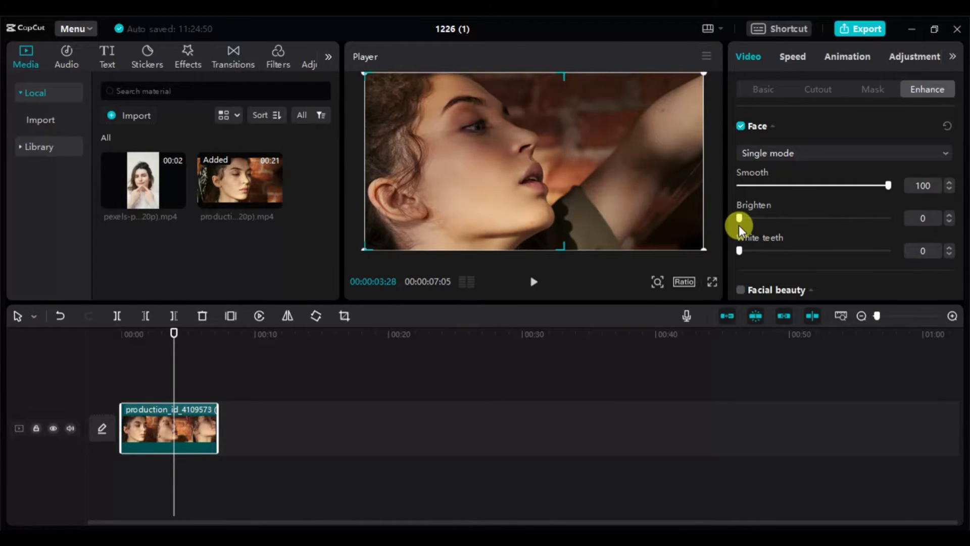
left_click_drag(738, 220, 813, 249)
left_click(815, 250)
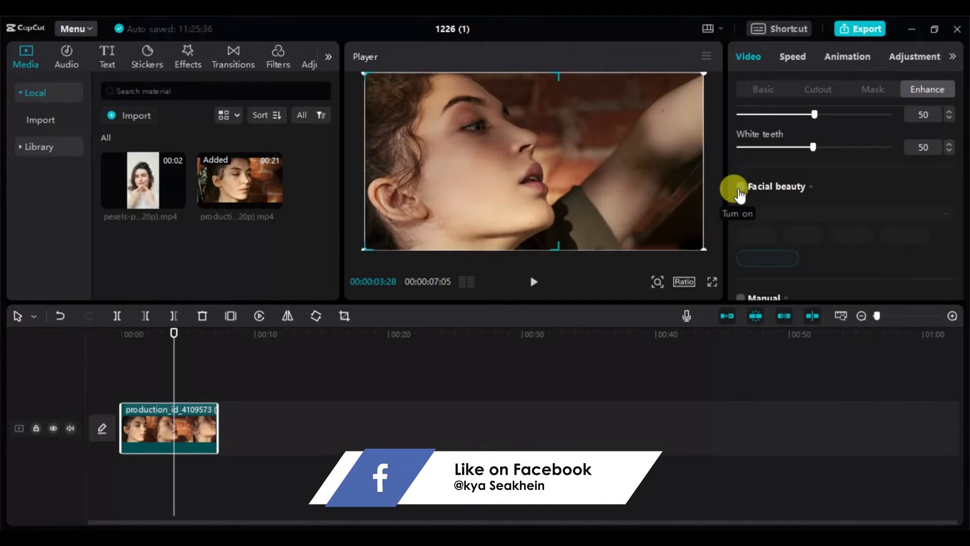
- Enable Facial beauty for the production clip and look through its Mouth, Nose, Eyes, Face and Eyebrows options
left_click(739, 190)
left_click_drag(954, 156, 958, 182)
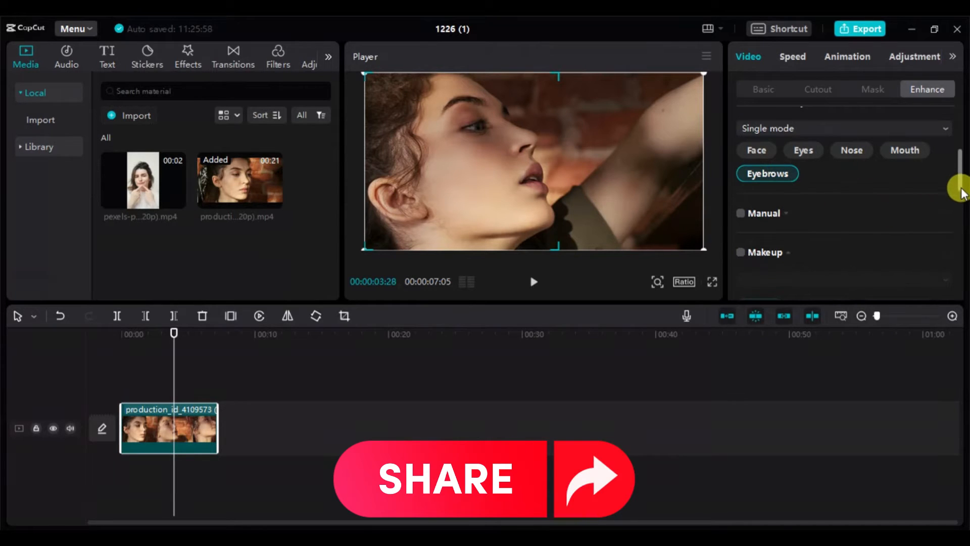
scroll(958, 178, "up", 1)
left_click(905, 165)
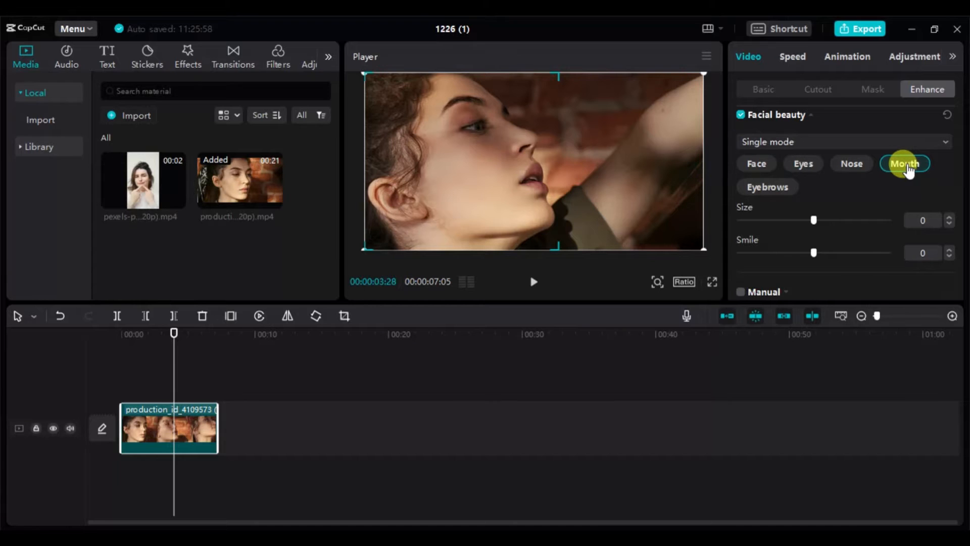
mouse_move(955, 172)
left_mouse_down()
mouse_move(961, 189)
mouse_move(954, 180)
left_mouse_up()
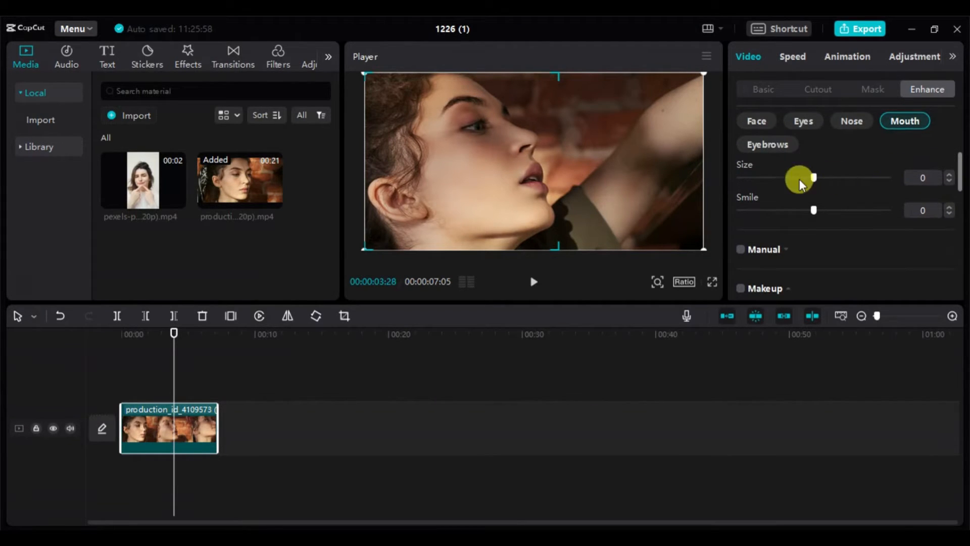
left_click(849, 132)
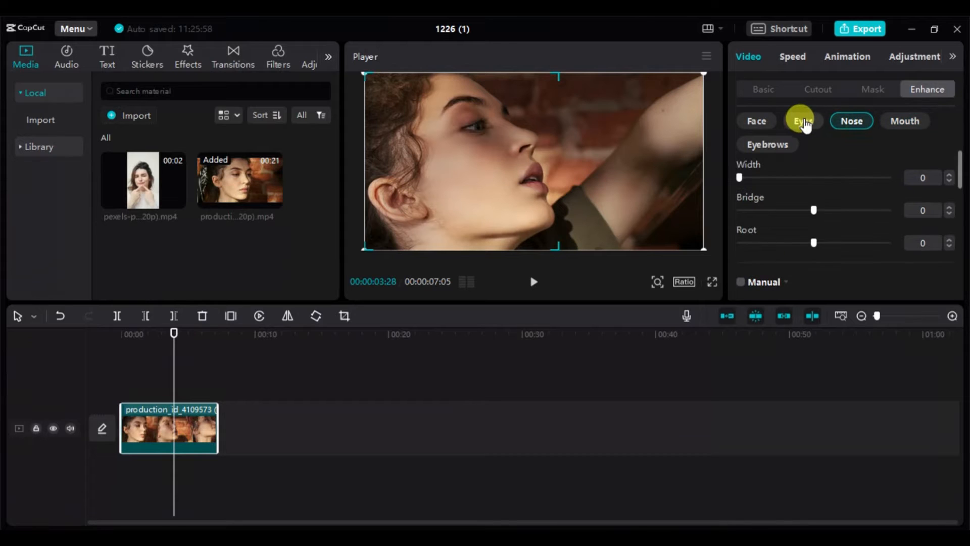
left_click(802, 120)
left_click(757, 120)
left_click(767, 145)
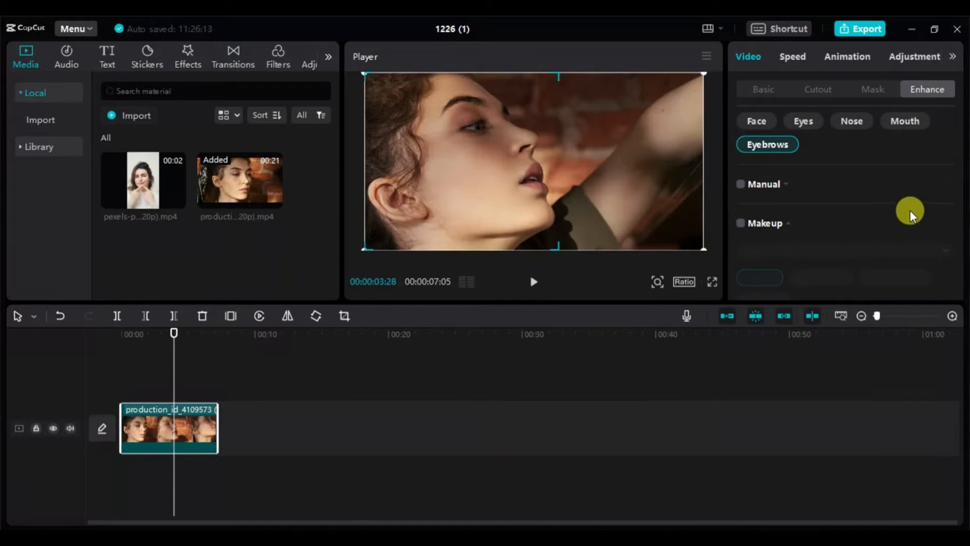
- Enable Makeup for the production clip and browse the Eyelashes, Eye shadow, Lipstick and Looks presets
left_click(741, 230)
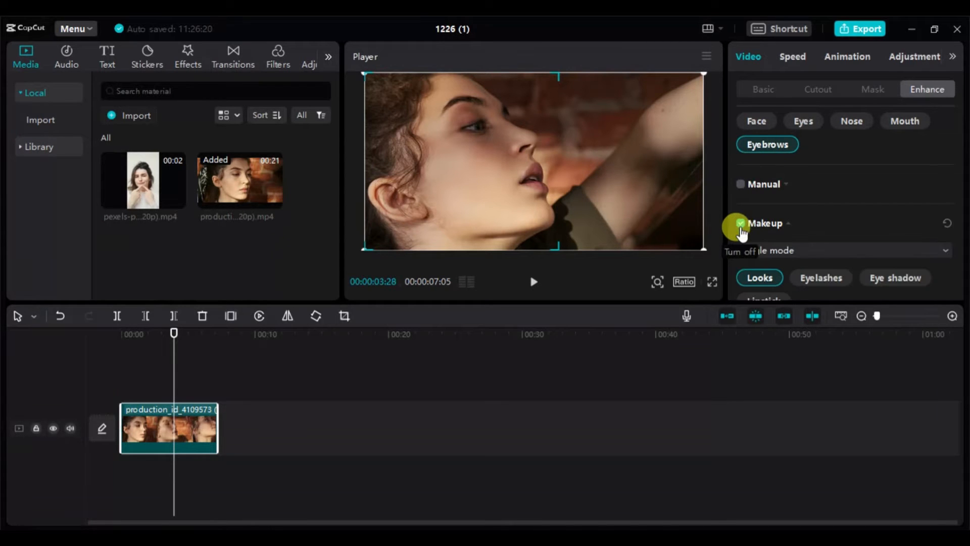
scroll(960, 186, "down", 3)
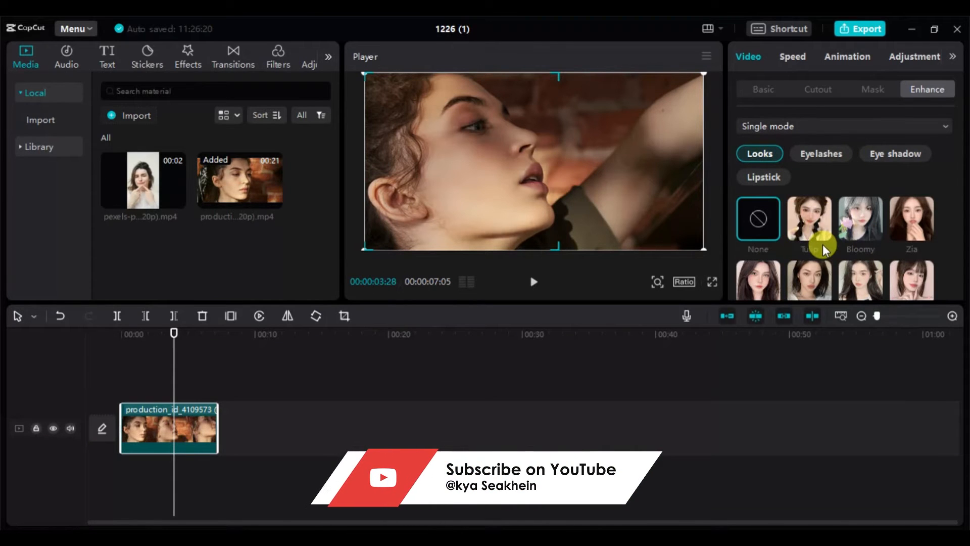
left_click(818, 159)
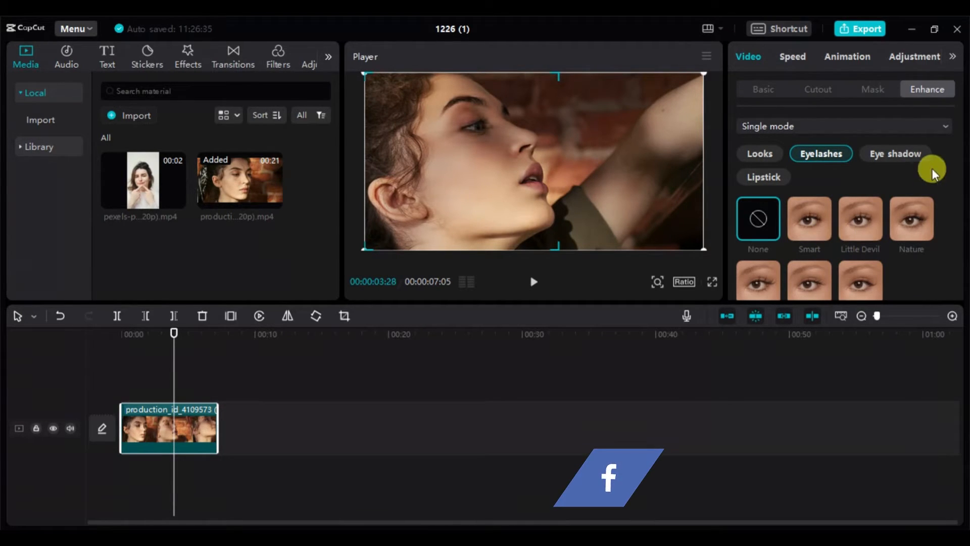
left_click(894, 153)
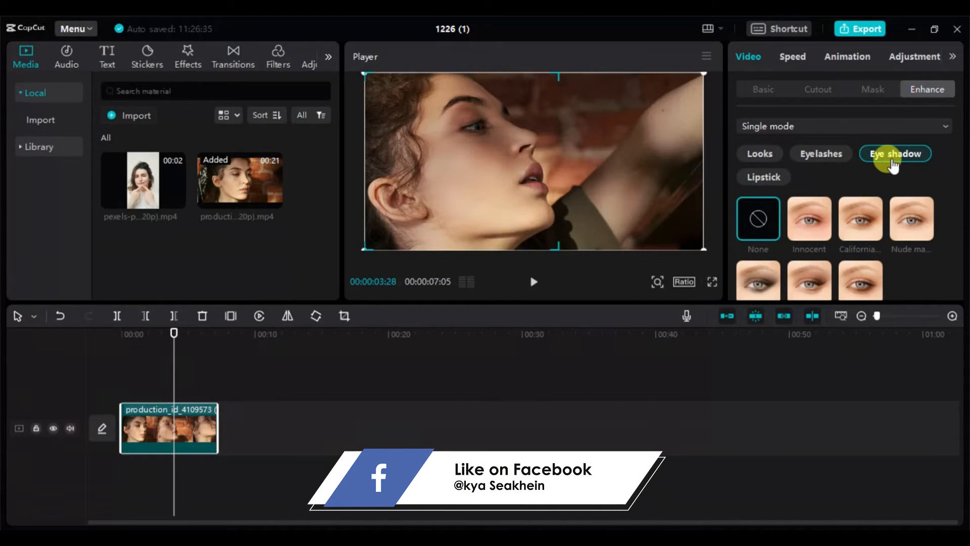
left_click(760, 177)
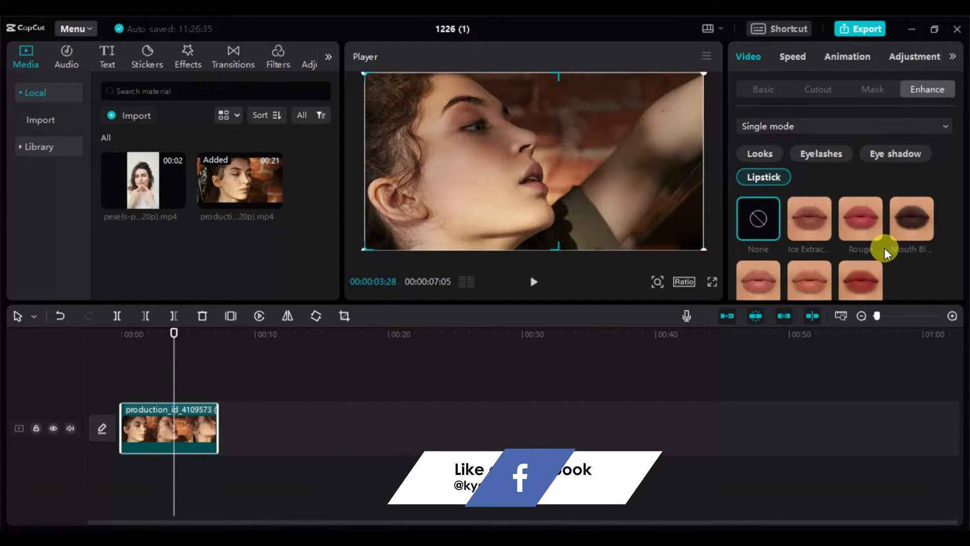
left_click(759, 155)
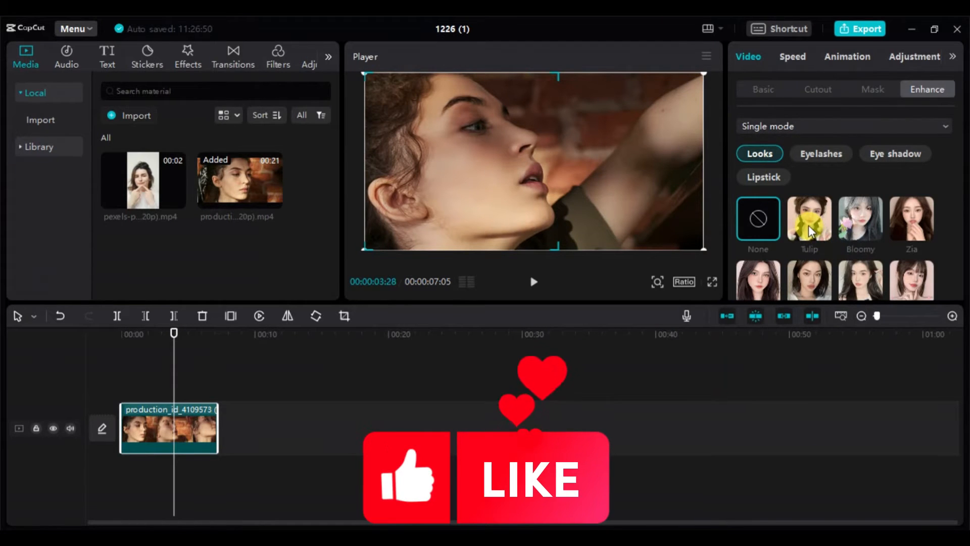
- Apply the Tulip makeup look at degree 80, comparing the face repeatedly with the None option
left_click(810, 217)
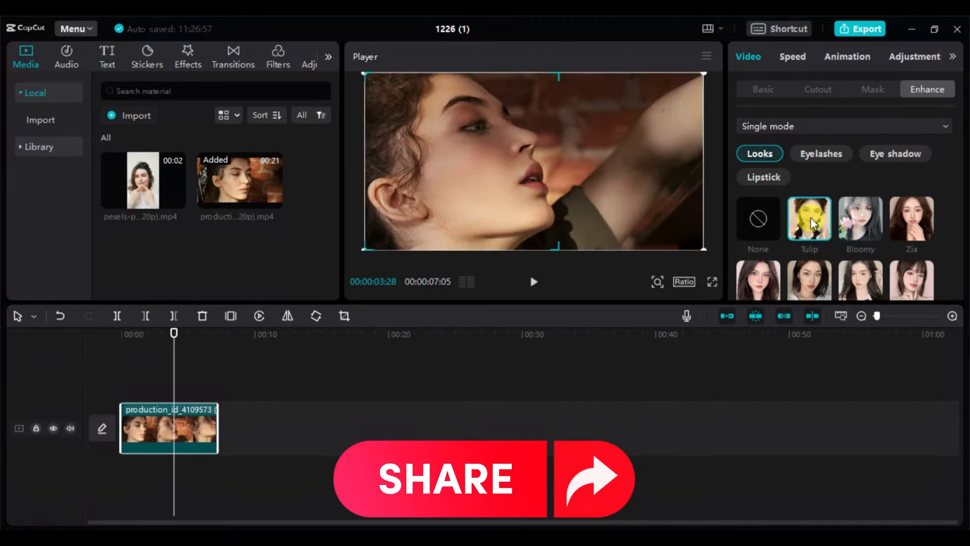
left_click(757, 221)
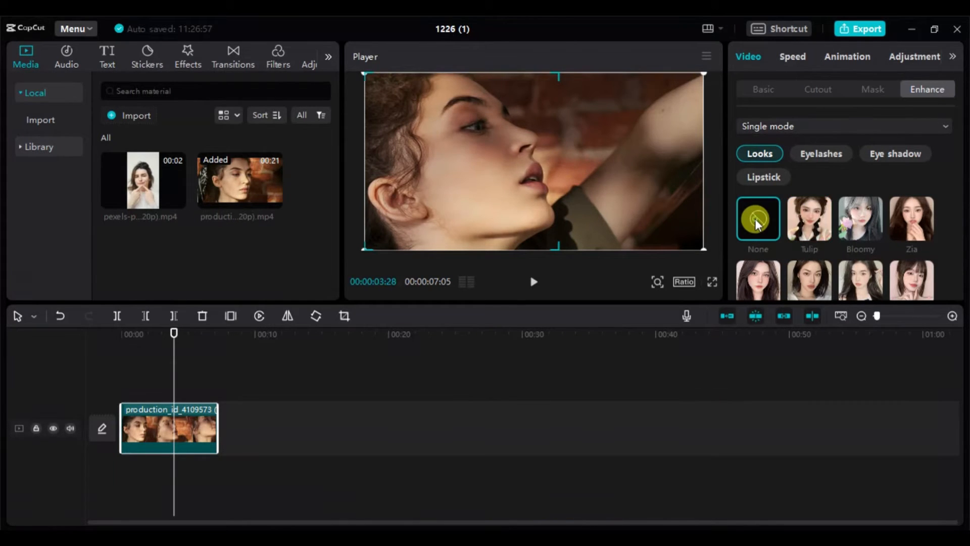
left_click(799, 219)
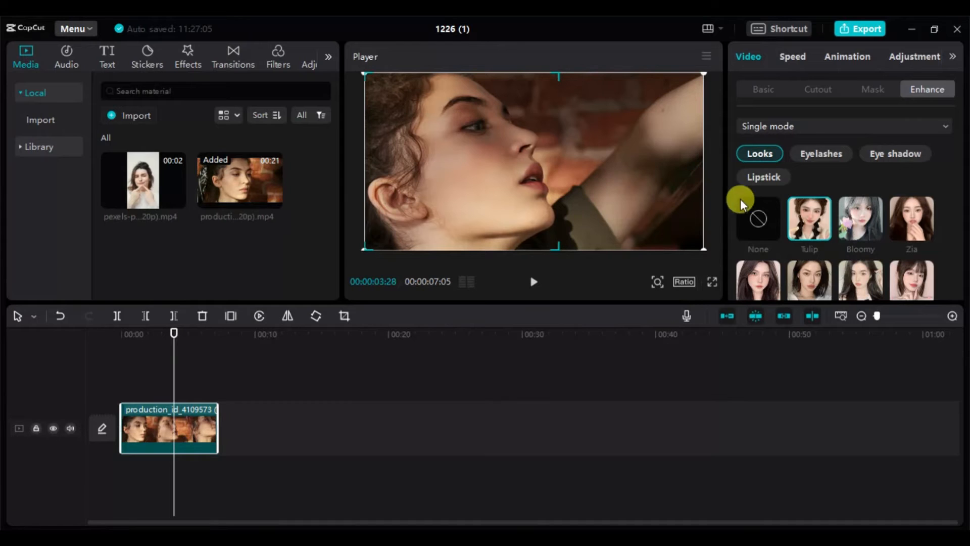
left_click(760, 217)
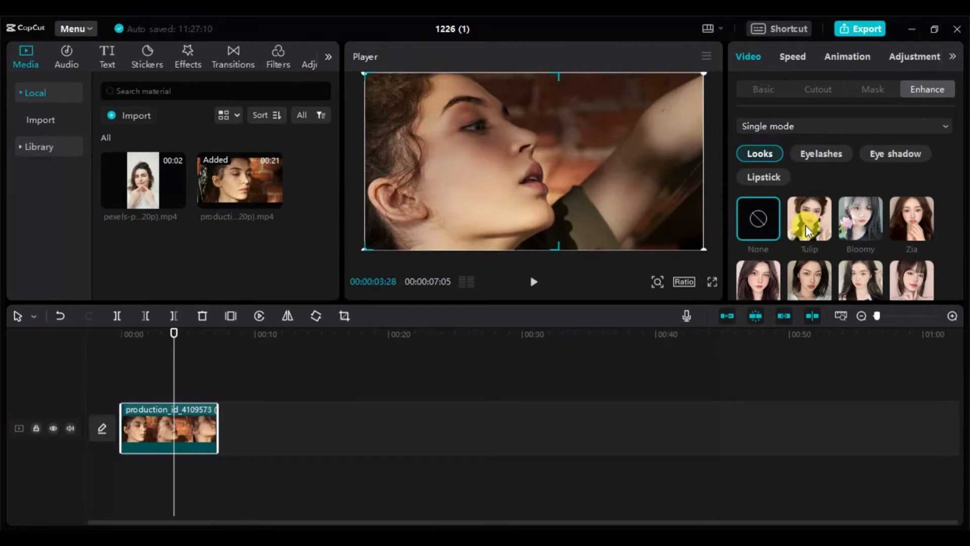
left_click(805, 225)
left_click(763, 221)
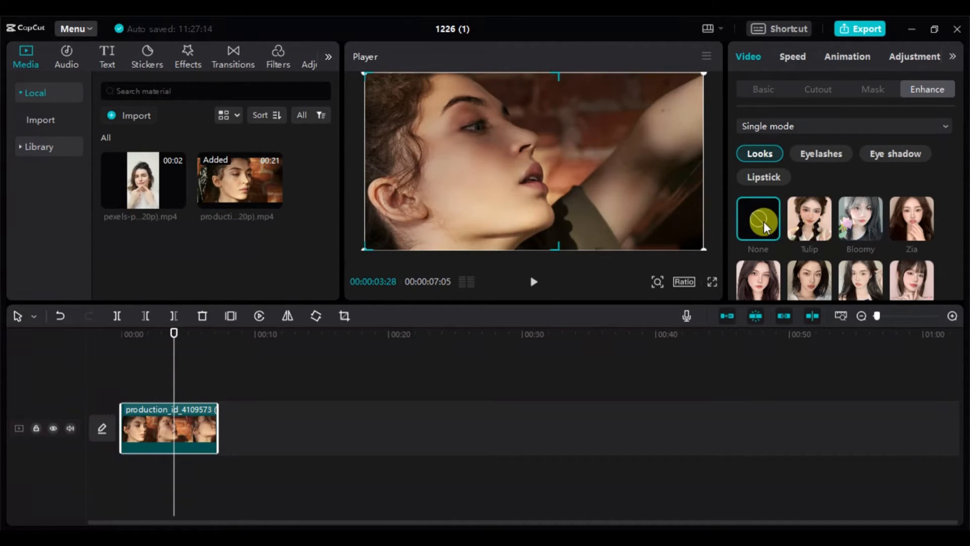
left_click(805, 224)
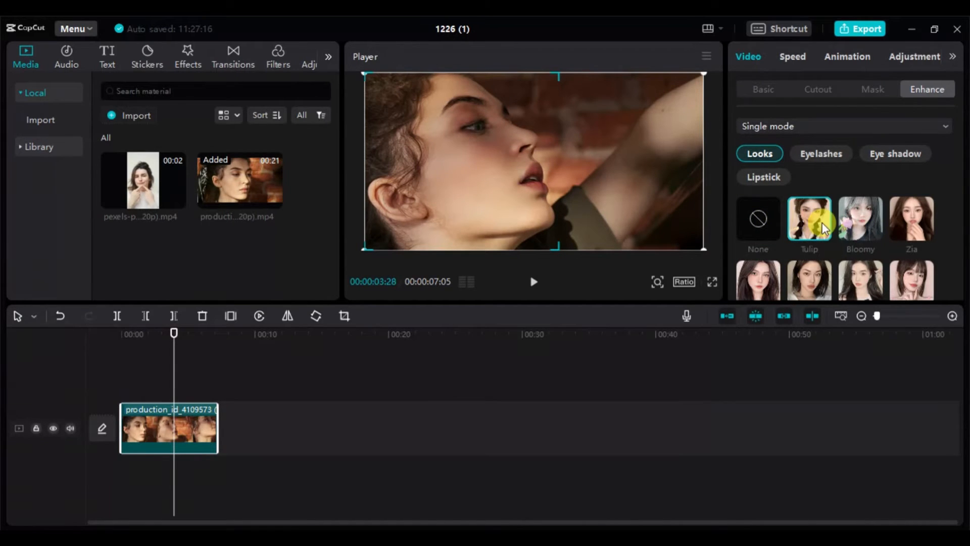
left_click(769, 223)
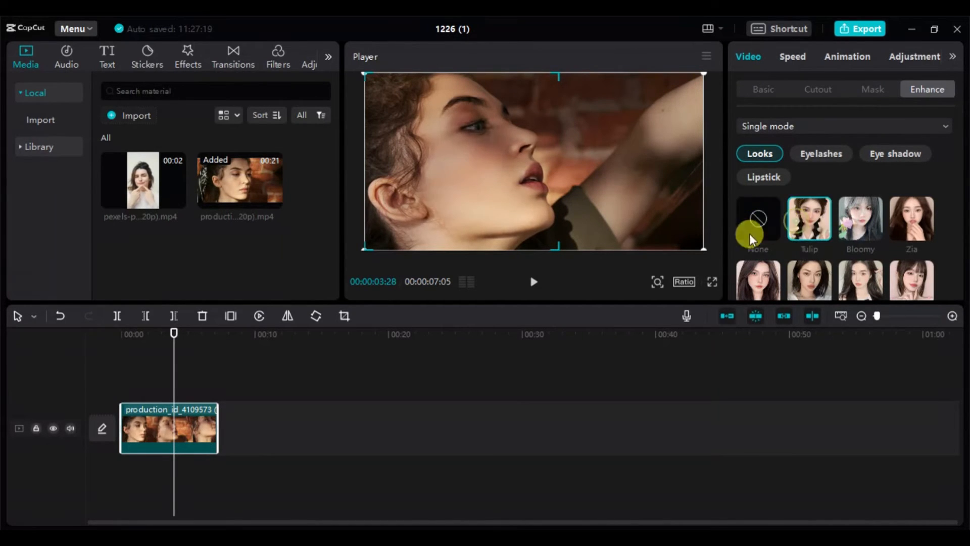
left_click(806, 233)
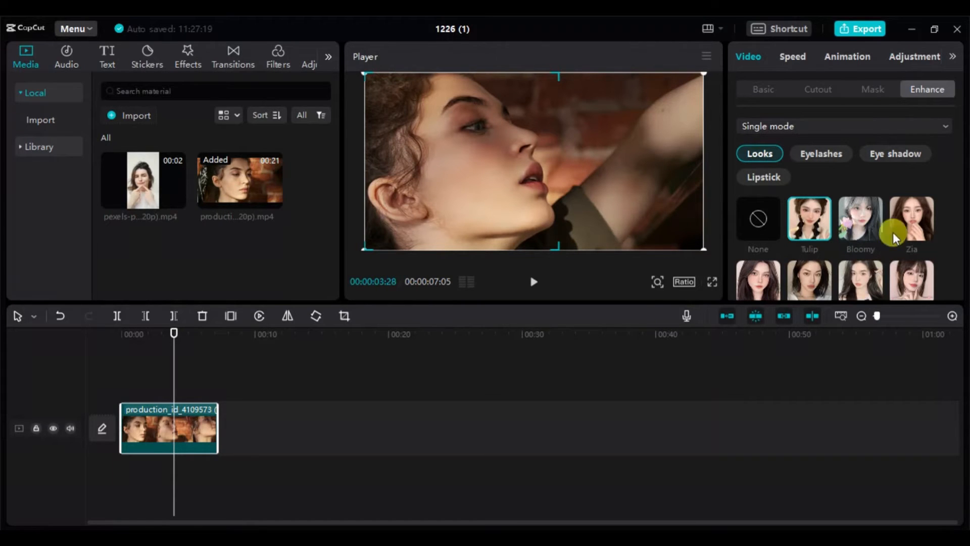
left_click_drag(959, 205, 959, 255)
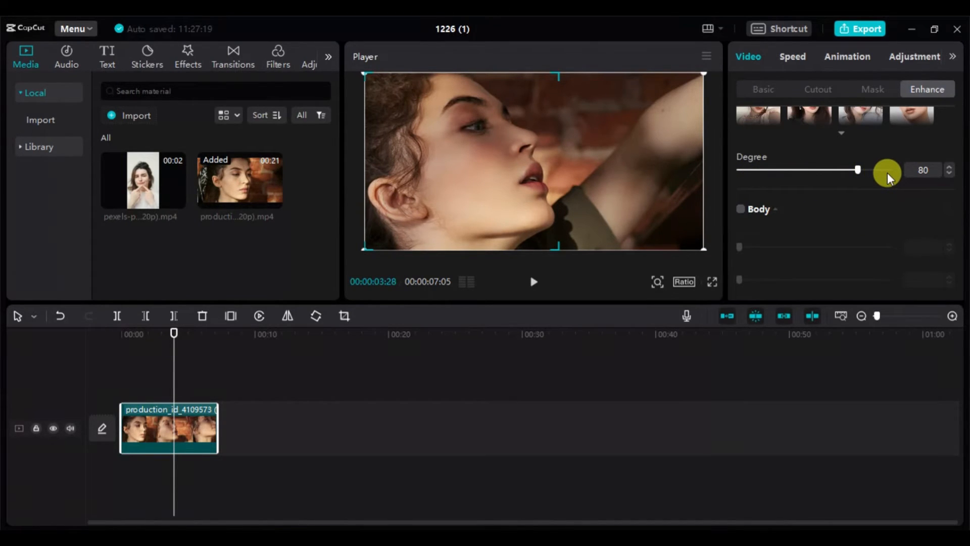
mouse_move(859, 171)
left_mouse_down()
mouse_move(898, 170)
mouse_move(861, 171)
left_mouse_up()
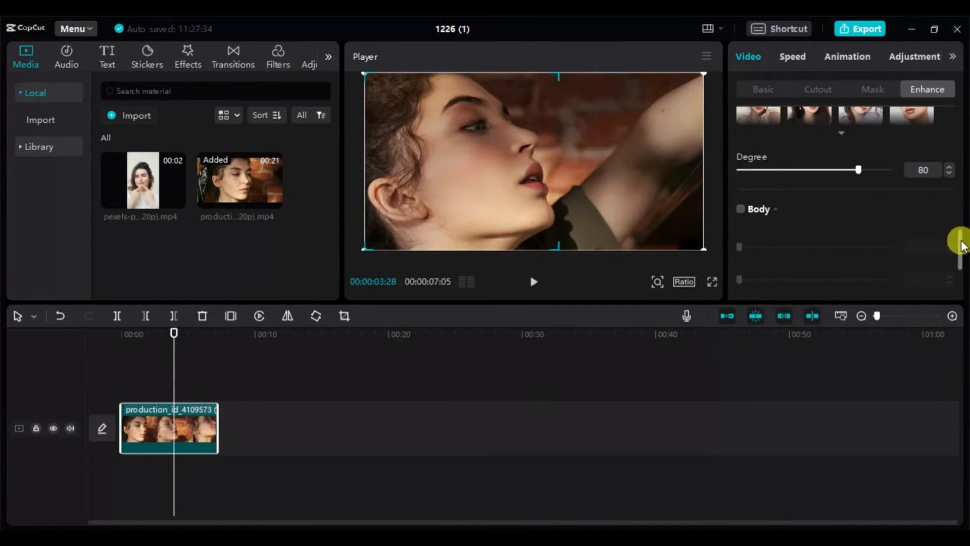
- Enable Body enhancement for the production clip and return to the Face settings
left_click_drag(961, 244, 962, 259)
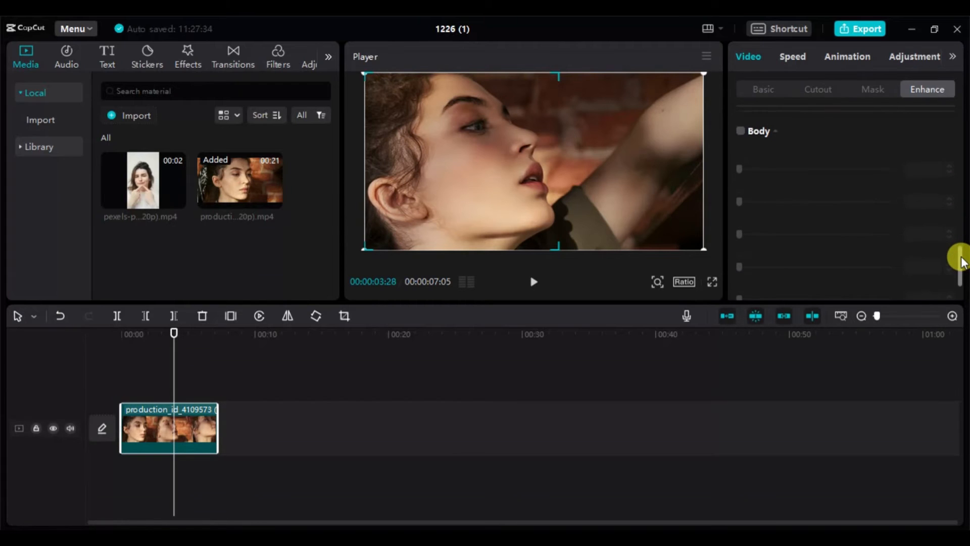
left_click(739, 132)
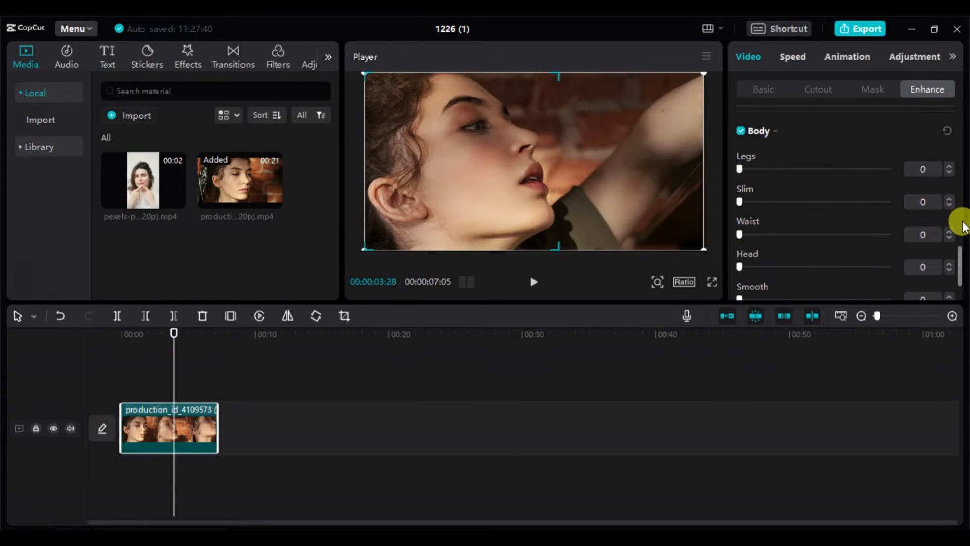
left_click_drag(961, 258, 965, 115)
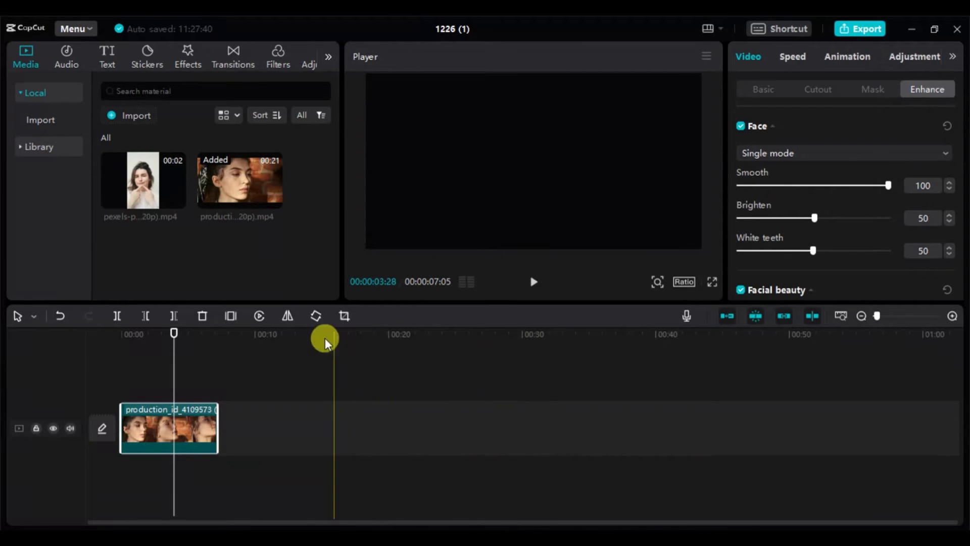
- Add the pexels clip to the timeline after the production clip and select it with the playhead at 00:00:07:28
left_click_drag(118, 198, 181, 371)
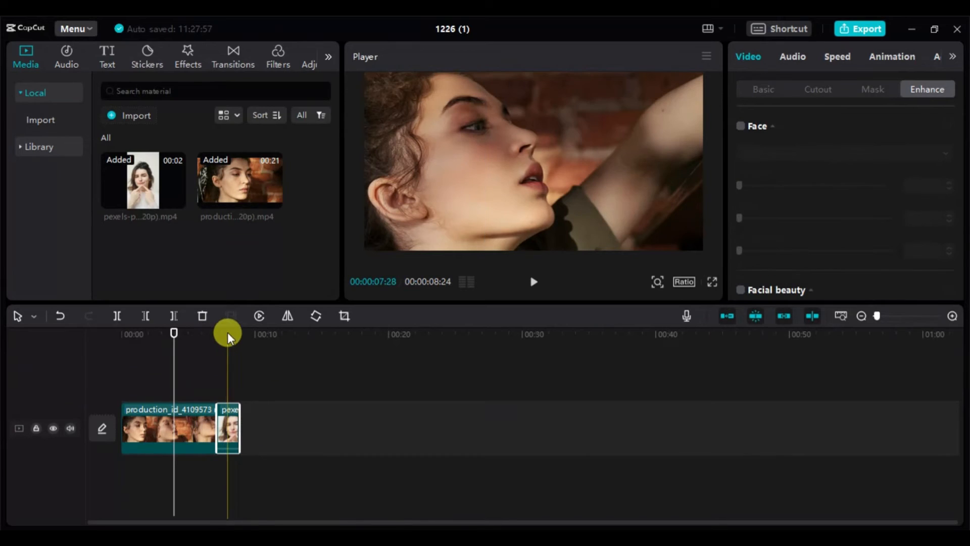
left_click(227, 332)
left_click(230, 420)
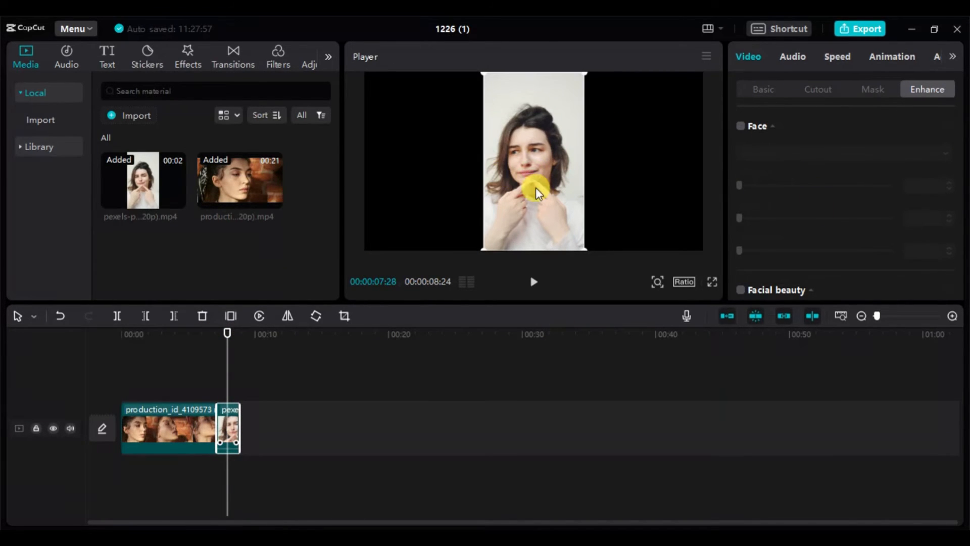
- Scale the pexels clip up to 226% so the face fills more of the frame
left_click(760, 89)
left_click_drag(772, 165, 820, 165)
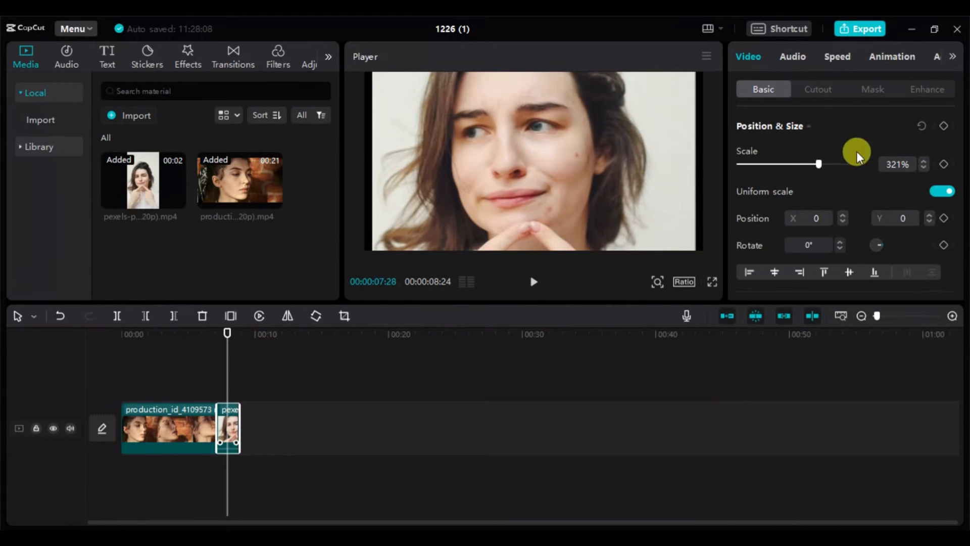
left_click_drag(818, 162, 795, 162)
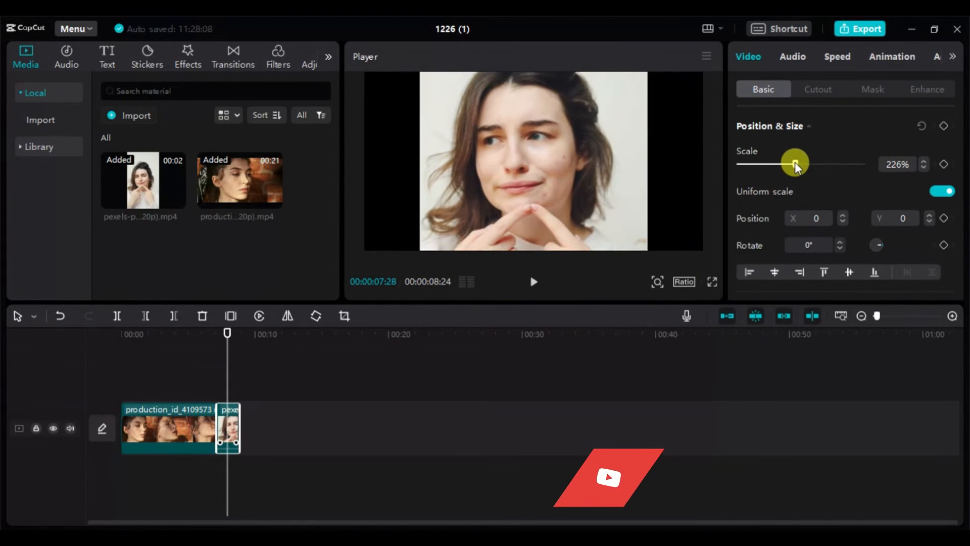
- Enable Face enhancement on the pexels clip and set Smooth to 100
left_click(935, 89)
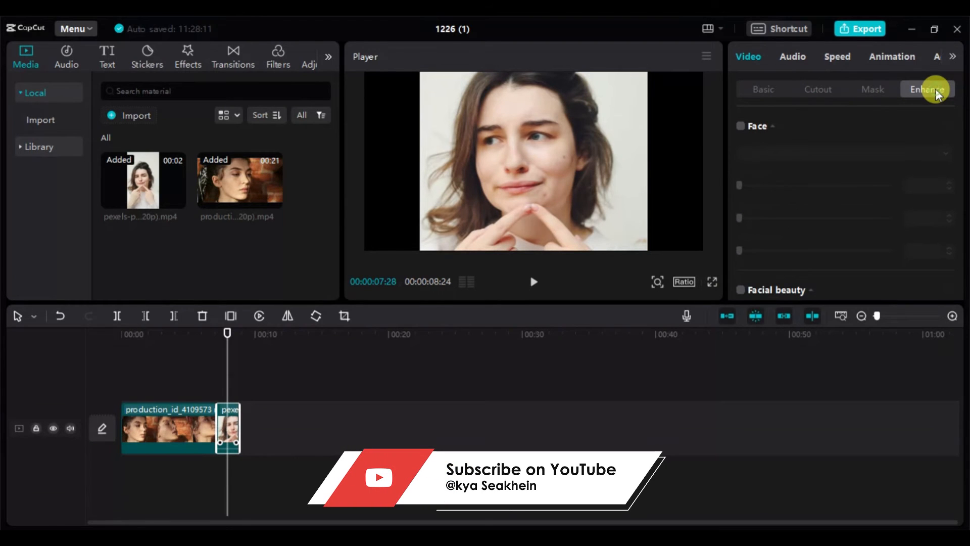
left_click(738, 126)
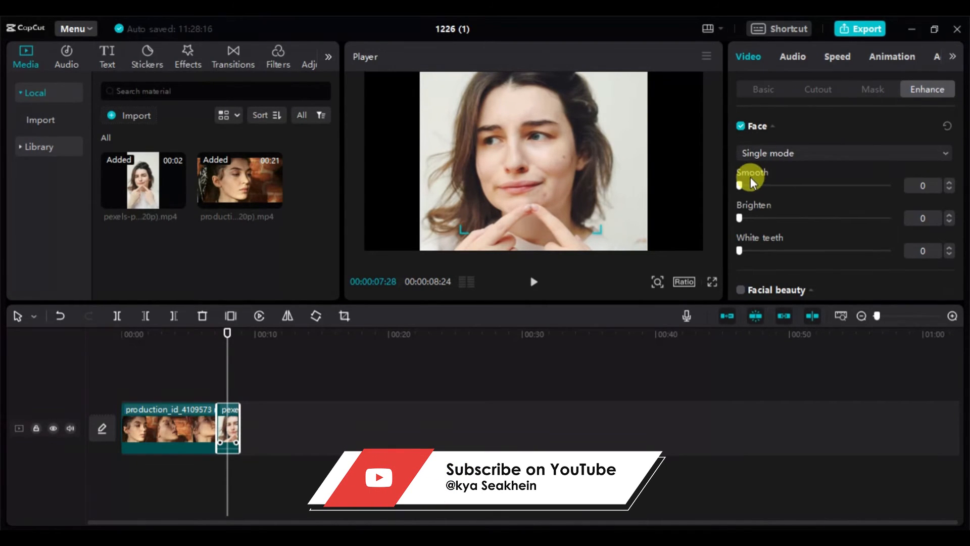
left_click_drag(742, 185, 924, 177)
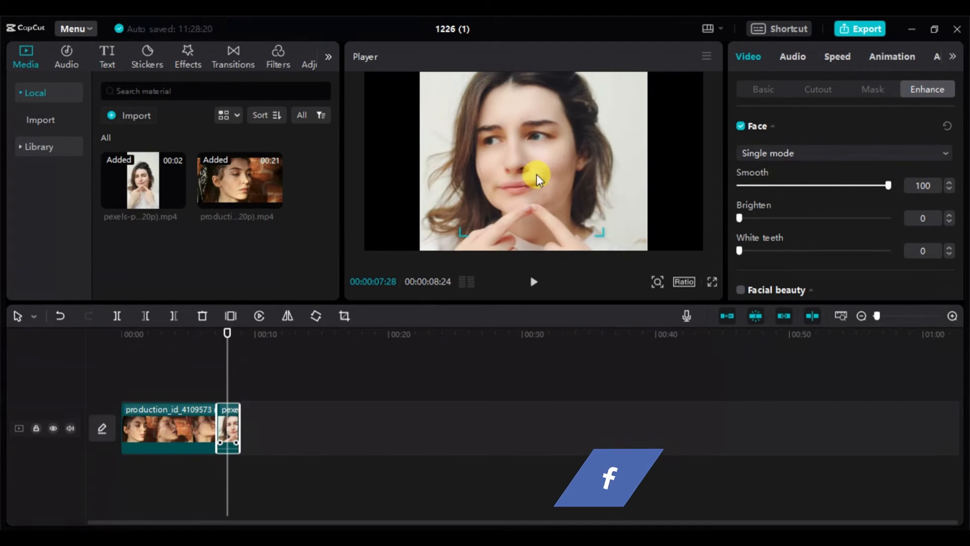
- Set the face's Brighten and White teeth to 50 each and check the retouched pexels clip in full screen
left_click(807, 218)
left_click_drag(807, 216, 812, 217)
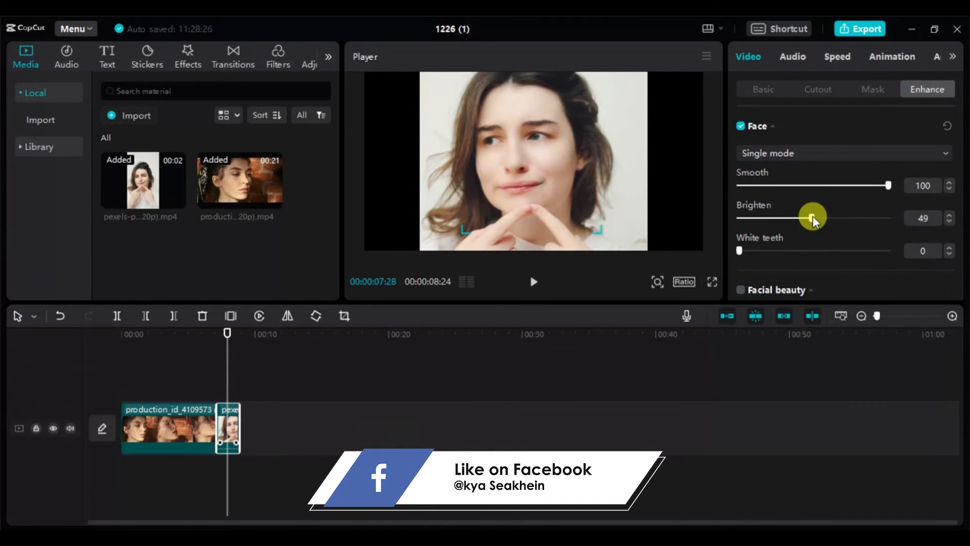
left_click_drag(817, 251, 814, 250)
left_click(712, 282)
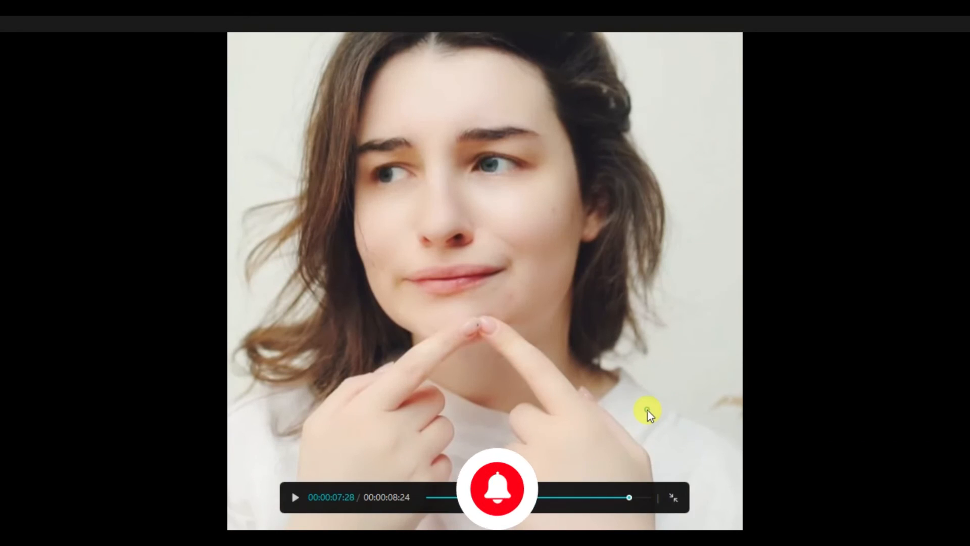
left_click(675, 499)
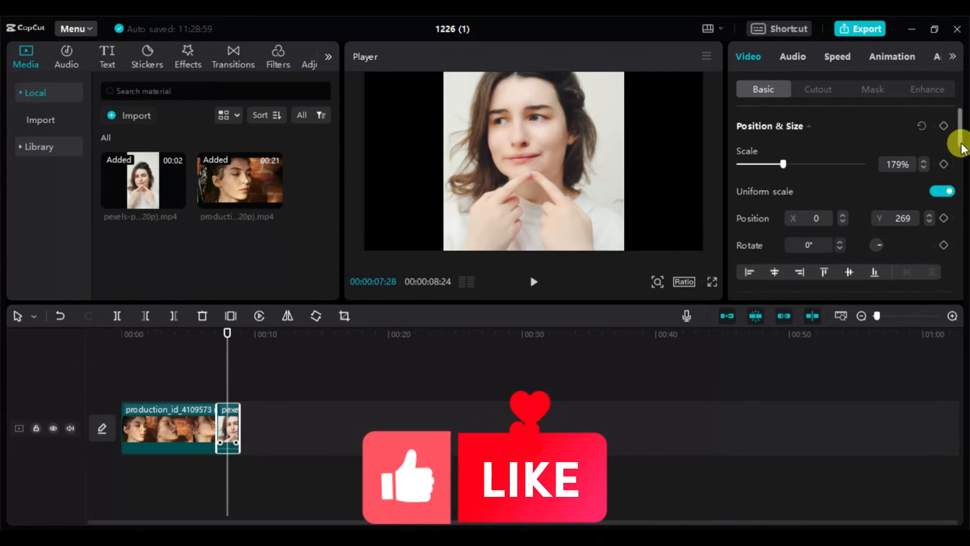
- Enable Makeup in the pexels clip's Enhance settings and apply the first portrait look, comparing it with no look
left_click_drag(962, 143, 946, 61)
left_click(929, 92)
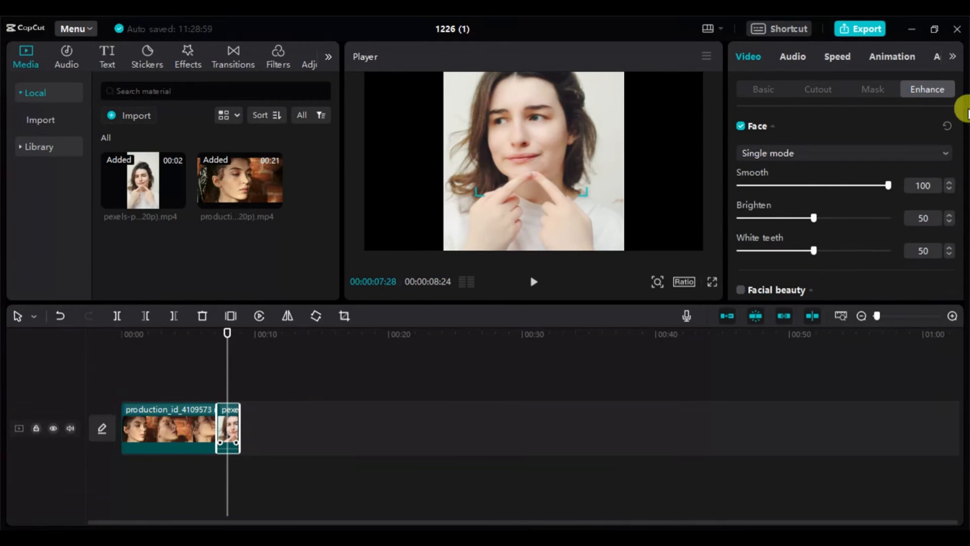
left_click_drag(961, 138, 965, 198)
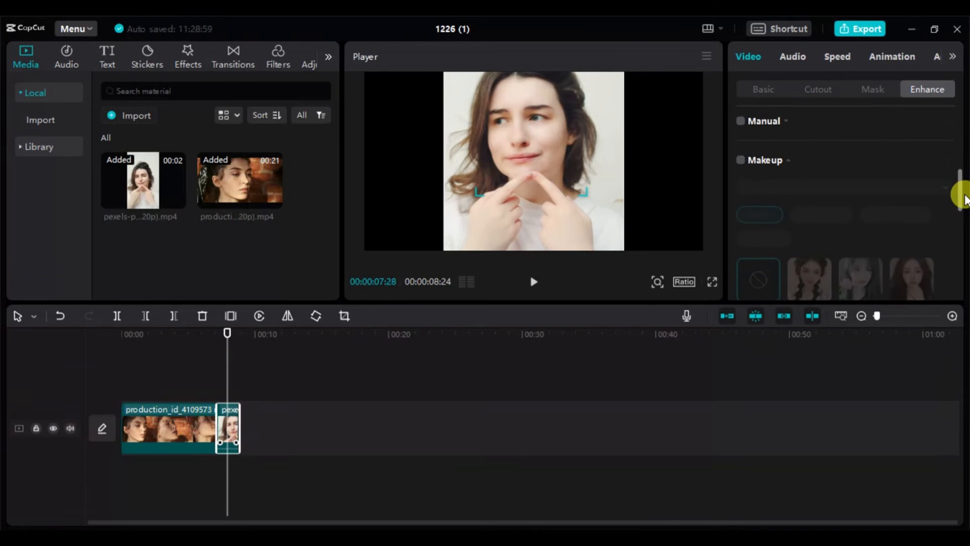
left_click(740, 160)
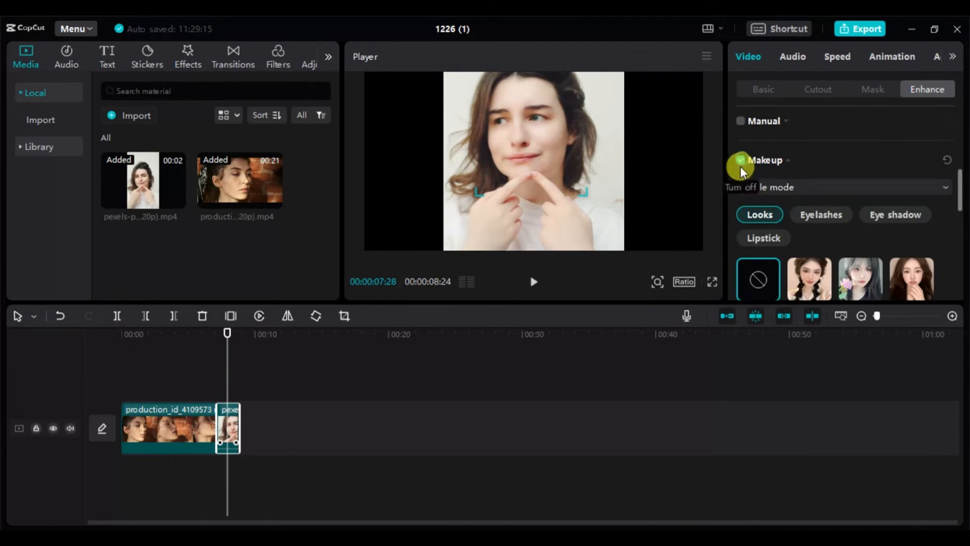
left_click(810, 283)
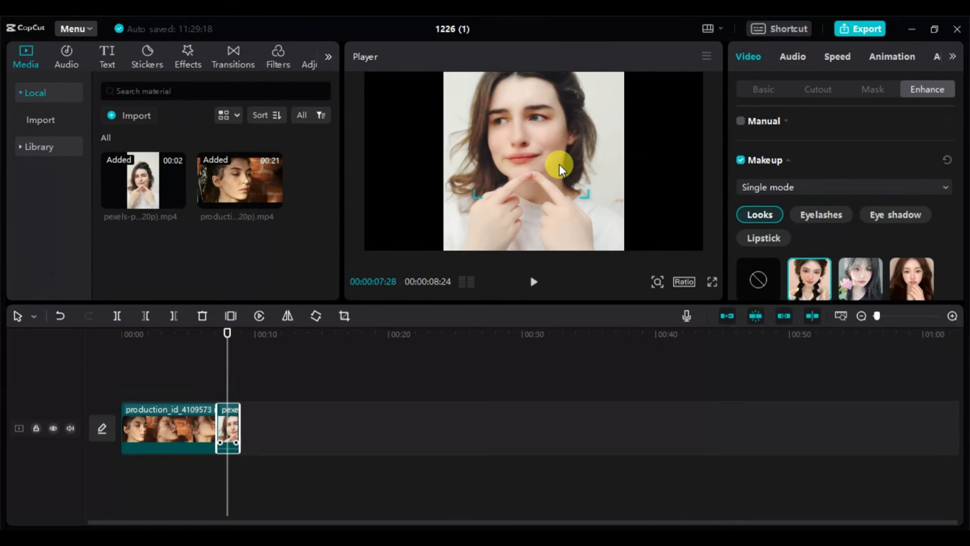
left_click(766, 288)
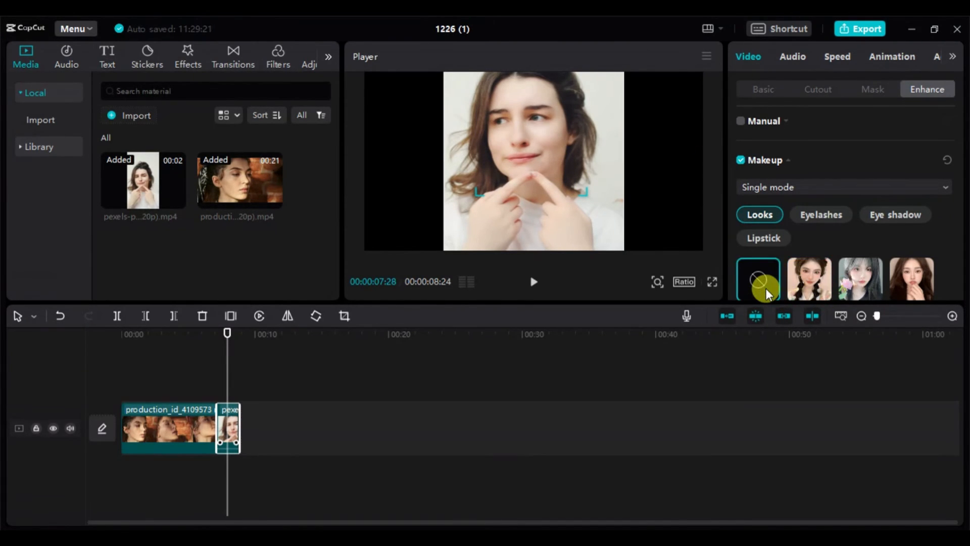
left_click(813, 290)
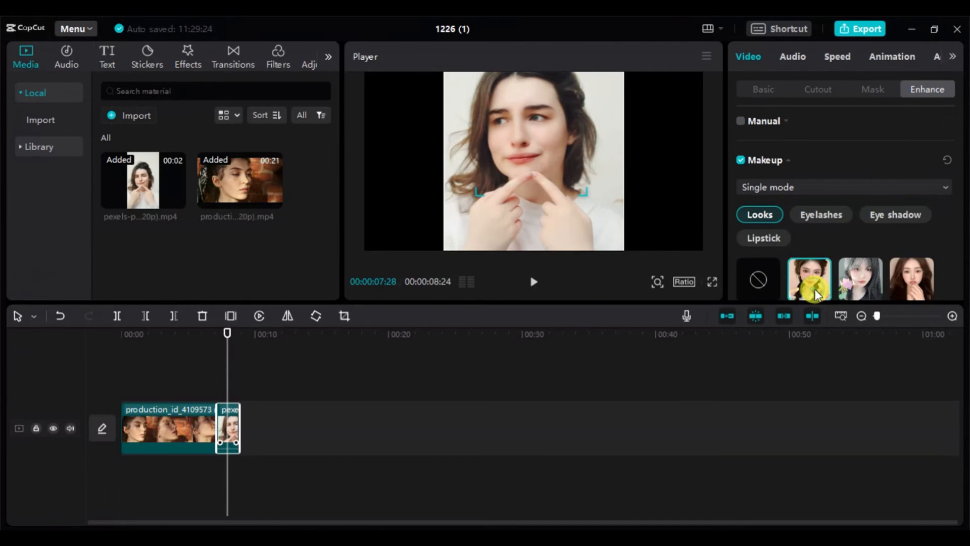
- Review the made-up face in full screen and play both retouched clips from the start of the timeline
left_click(711, 282)
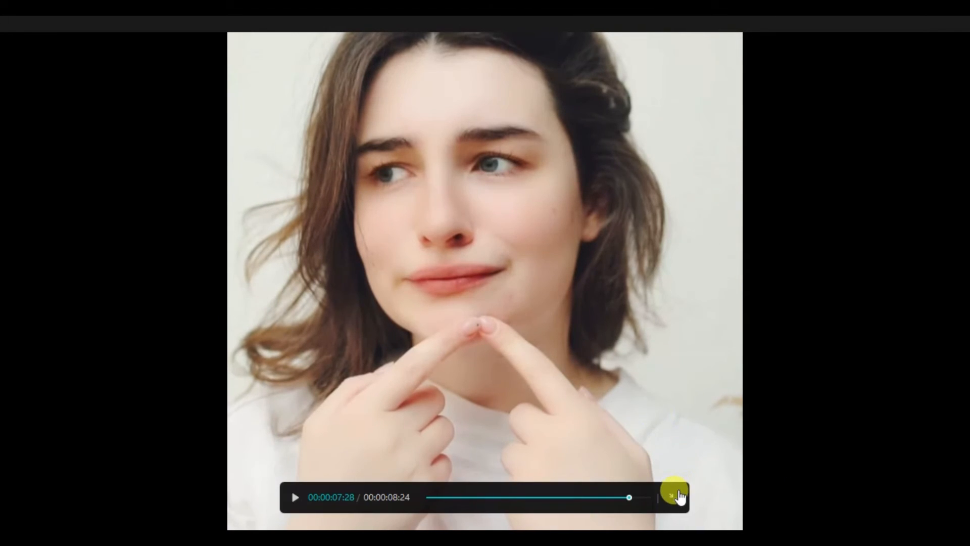
left_click(673, 494)
left_click(712, 281)
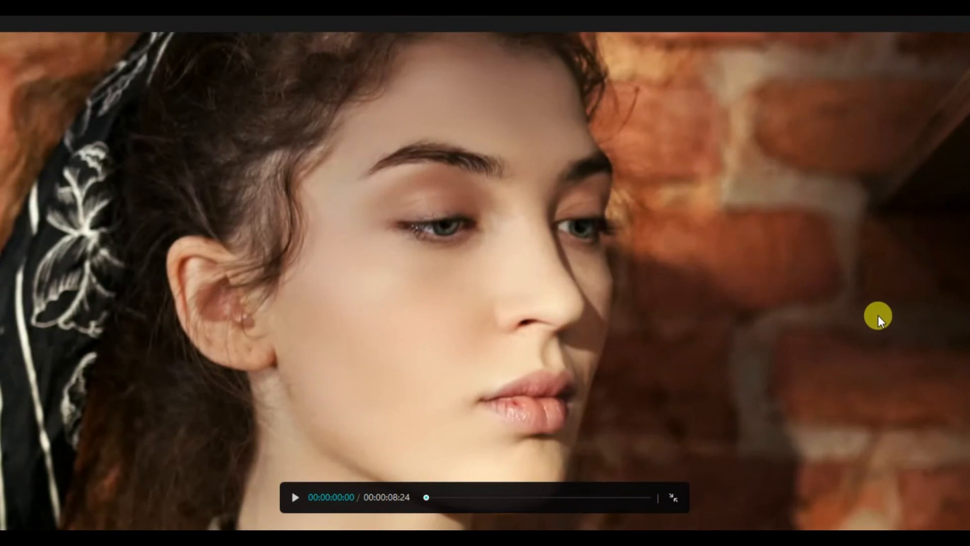
key("space")
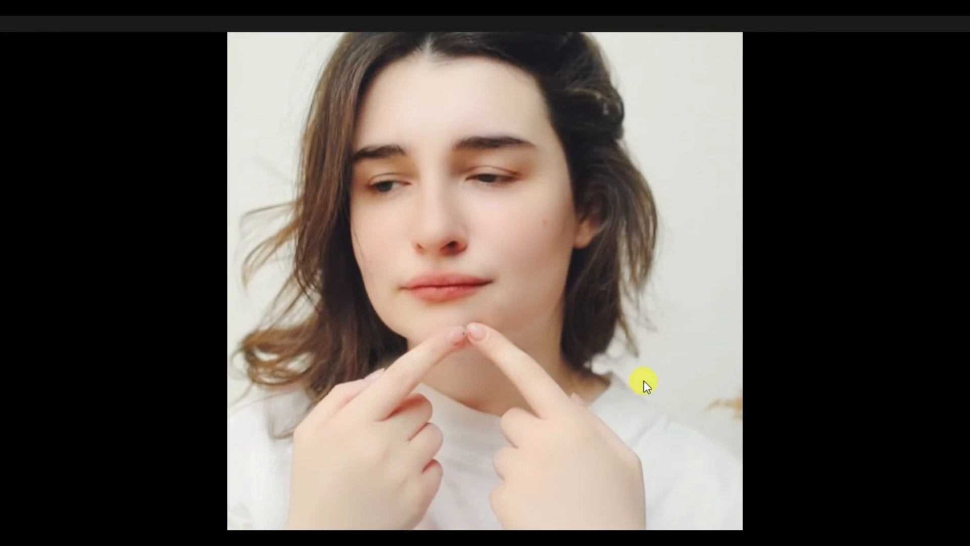
left_click(675, 501)
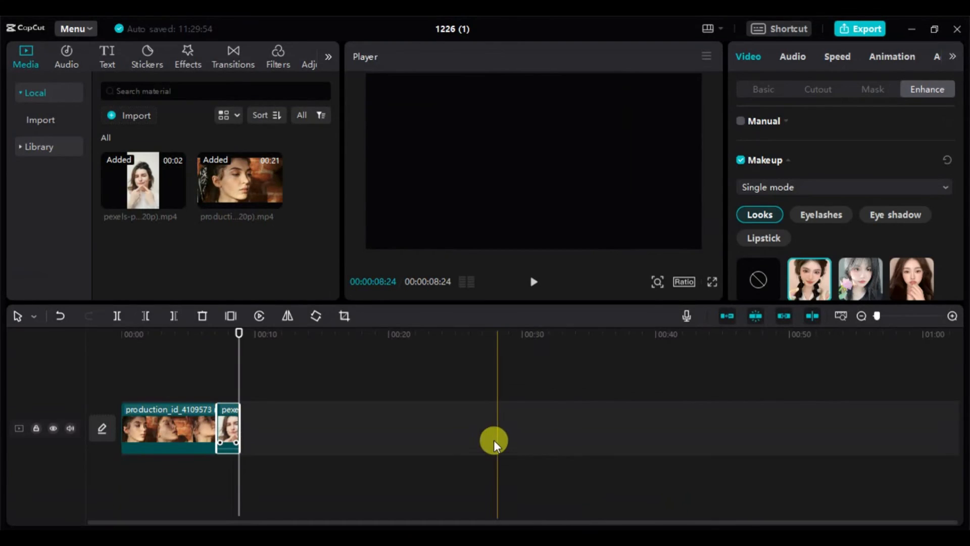